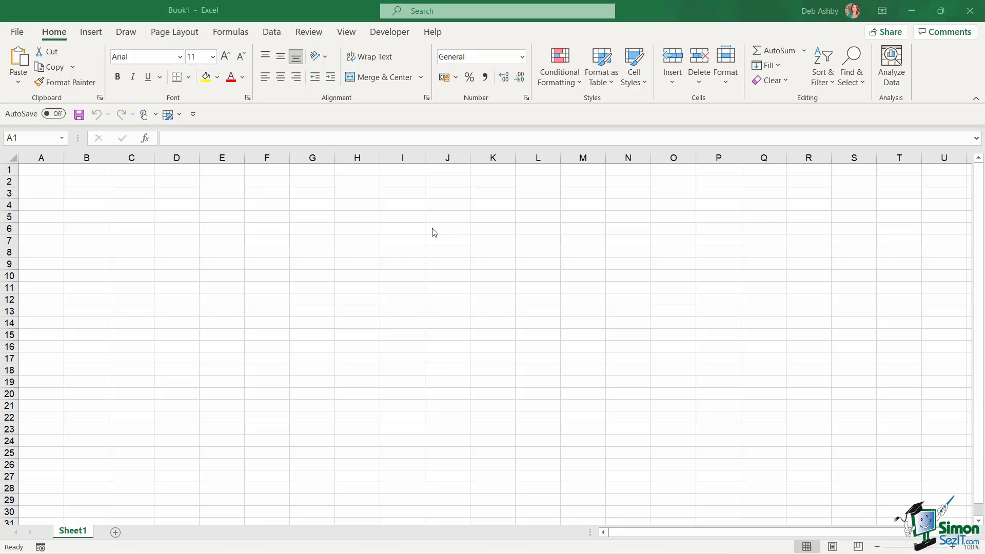
- Launch Snipping Tool from the Start menu's All apps list
{"action": "left_click", "coordinate": [310, 538]}
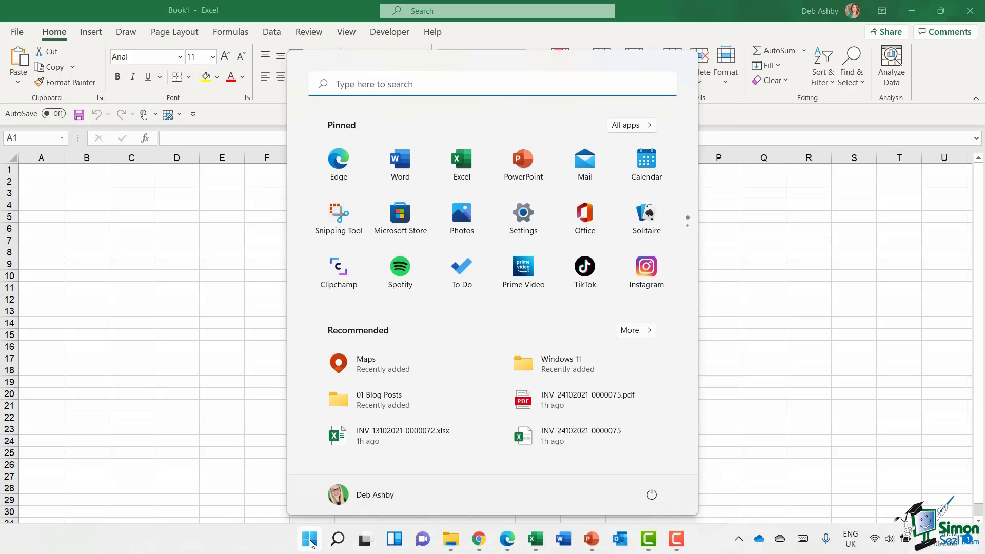
{"action": "left_click", "coordinate": [628, 127]}
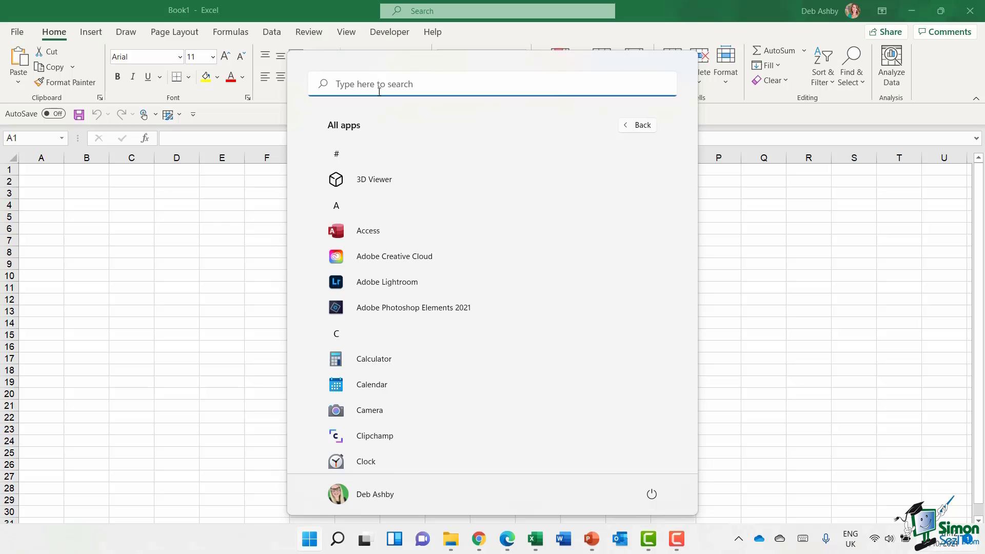
{"action": "scroll", "coordinate": [491, 229], "scroll_direction": "down", "scroll_amount": 3}
{"action": "scroll", "coordinate": [492, 229], "scroll_direction": "down", "scroll_amount": 20}
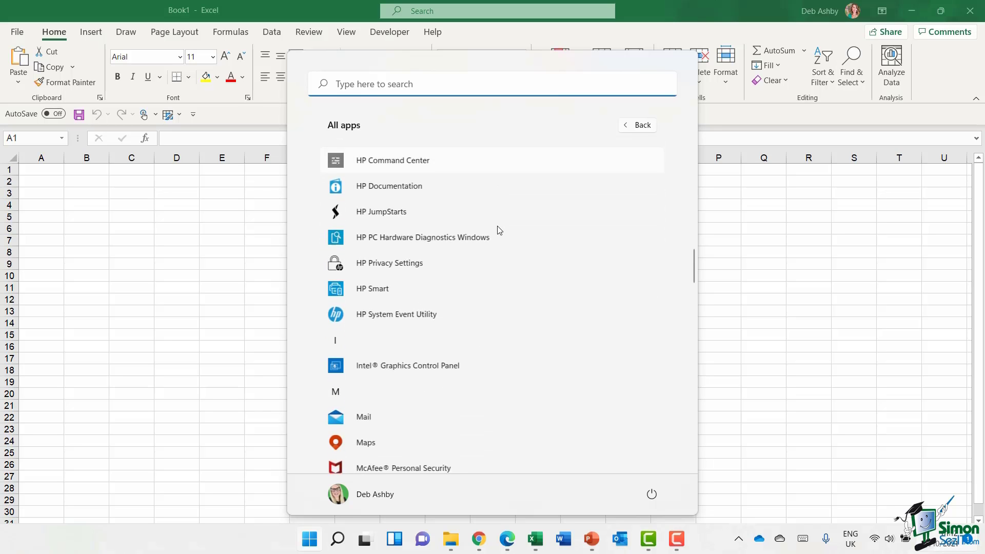
{"action": "scroll", "coordinate": [496, 229], "scroll_direction": "down", "scroll_amount": 6}
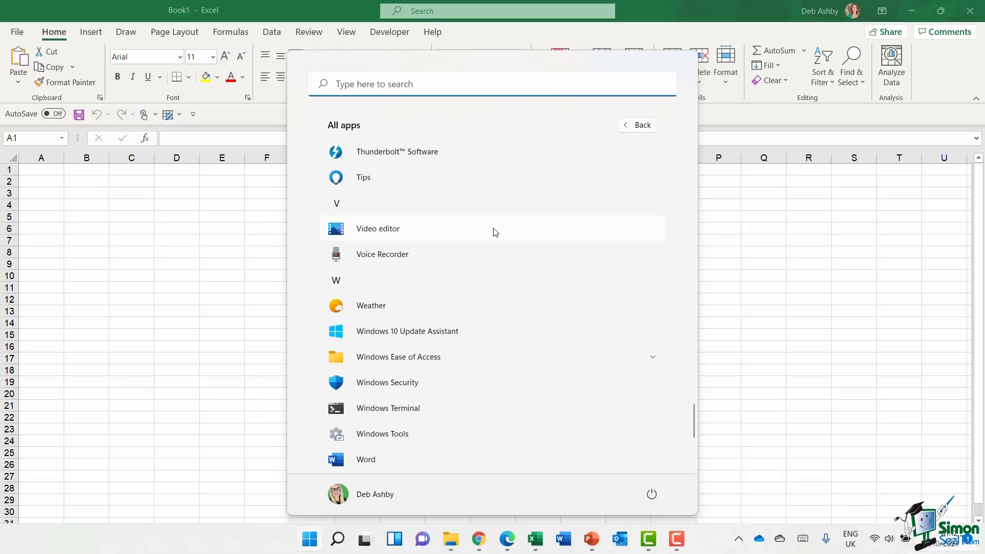
{"action": "scroll", "coordinate": [491, 232], "scroll_direction": "up", "scroll_amount": 5}
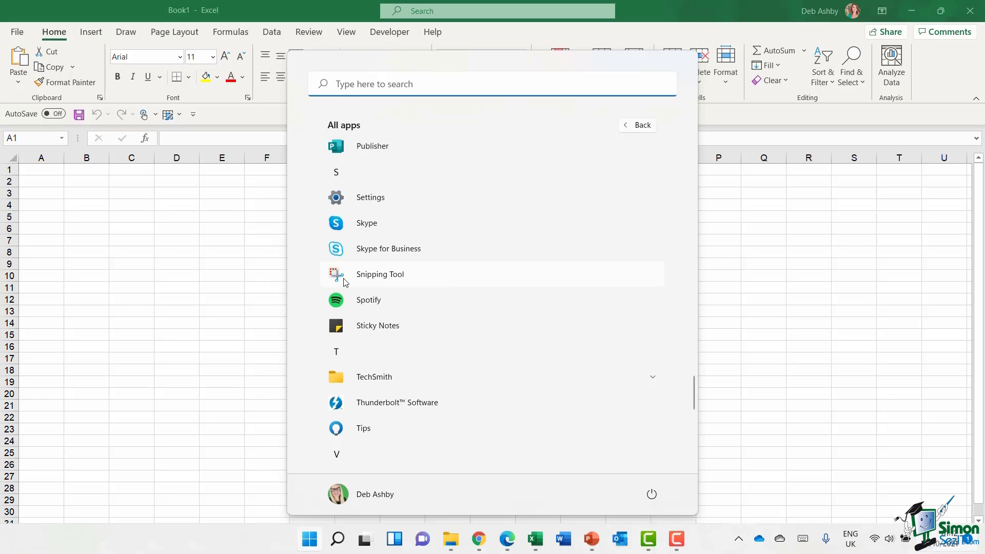
{"action": "left_click", "coordinate": [398, 278]}
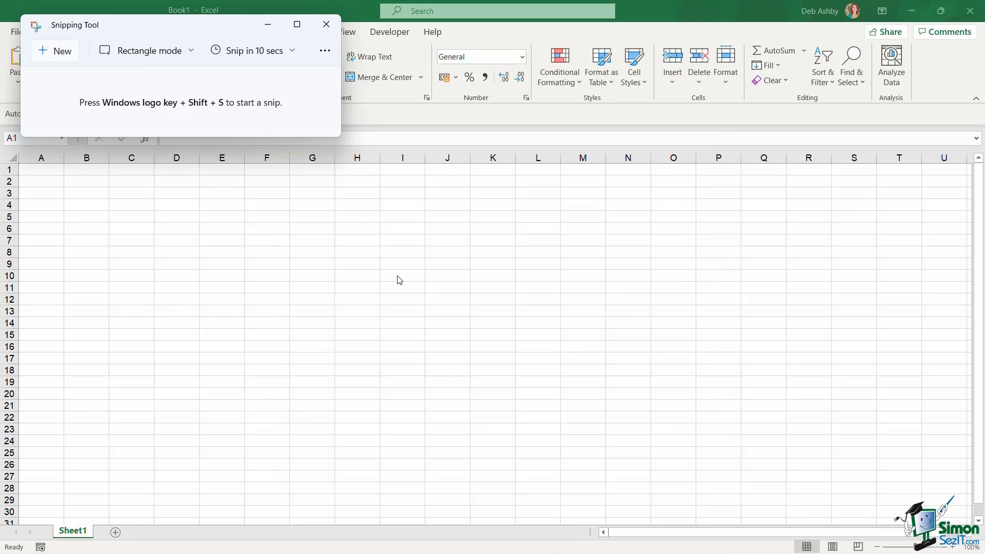
- Drag the Snipping Tool window down, then back up so it rests near the sheet's upper-left
{"action": "left_click_drag", "start_coordinate": [192, 25], "coordinate": [212, 72]}
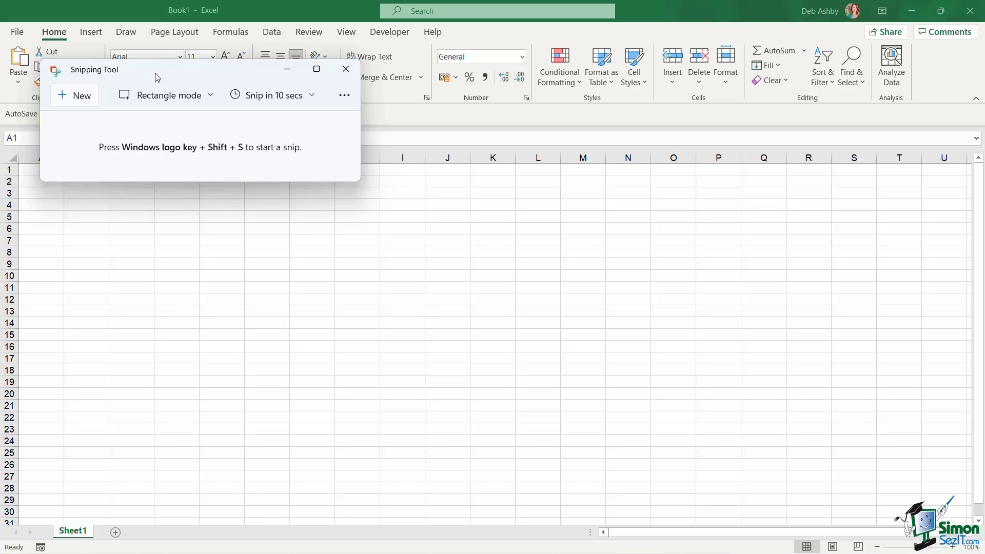
{"action": "left_click_drag", "start_coordinate": [162, 75], "coordinate": [190, 192]}
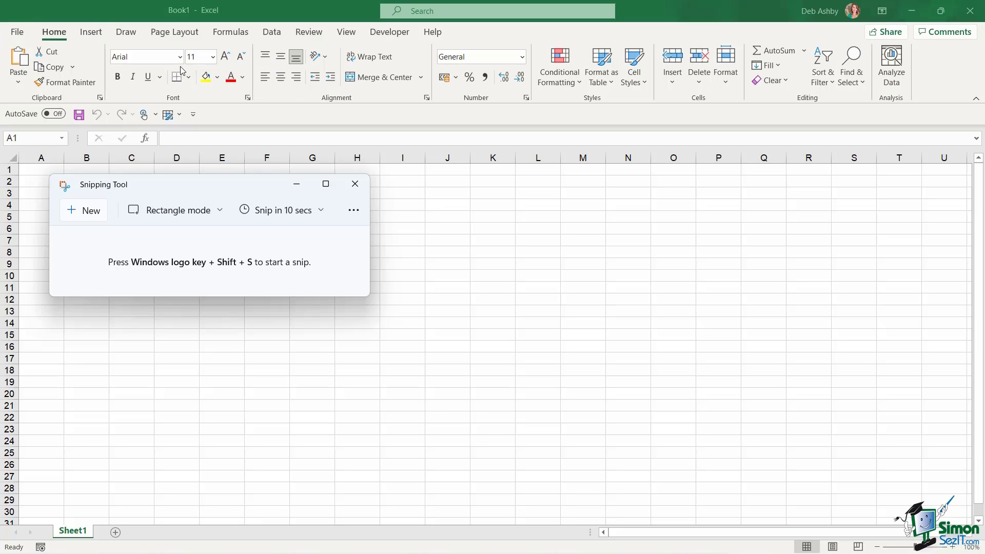
{"action": "left_click_drag", "start_coordinate": [240, 190], "coordinate": [224, 134]}
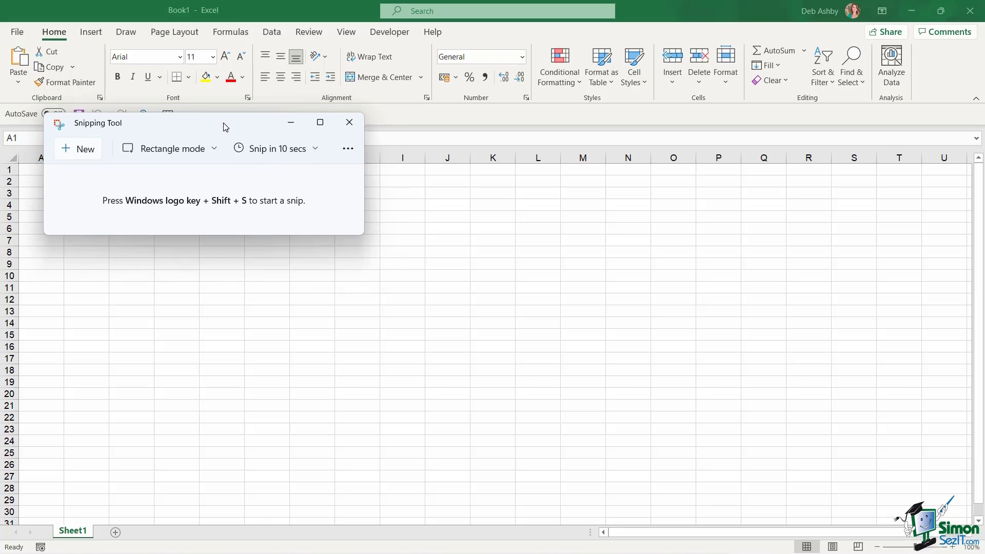
- Start a new rectangle snip spanning the ribbon from the File tab to the Font group
{"action": "left_click", "coordinate": [80, 150]}
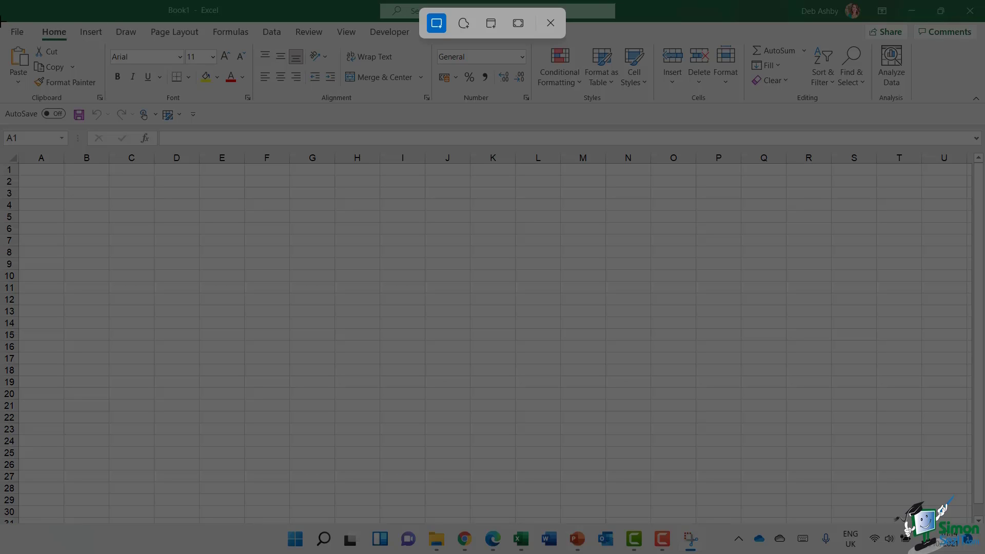
{"action": "left_click_drag", "start_coordinate": [1, 22], "coordinate": [258, 104]}
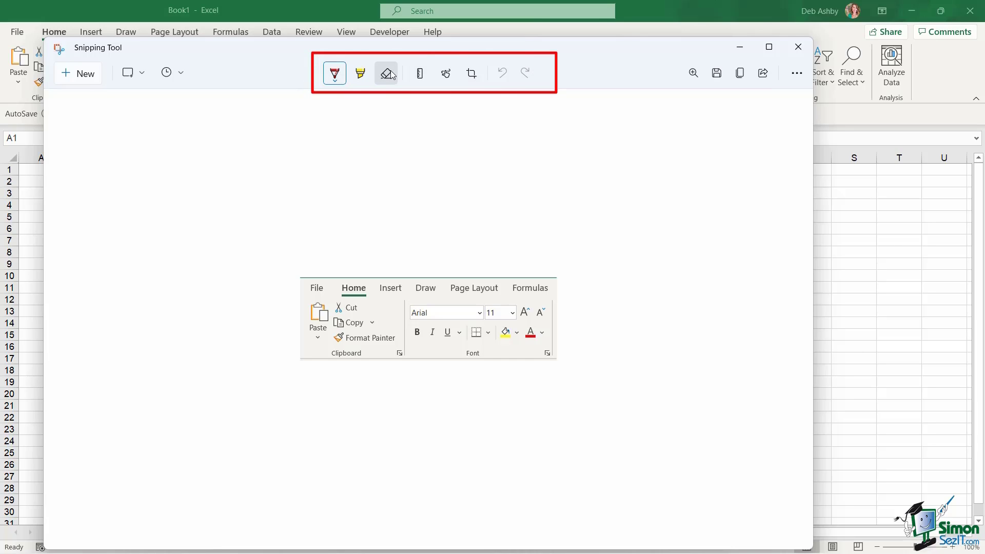
{"action": "left_click", "coordinate": [330, 77]}
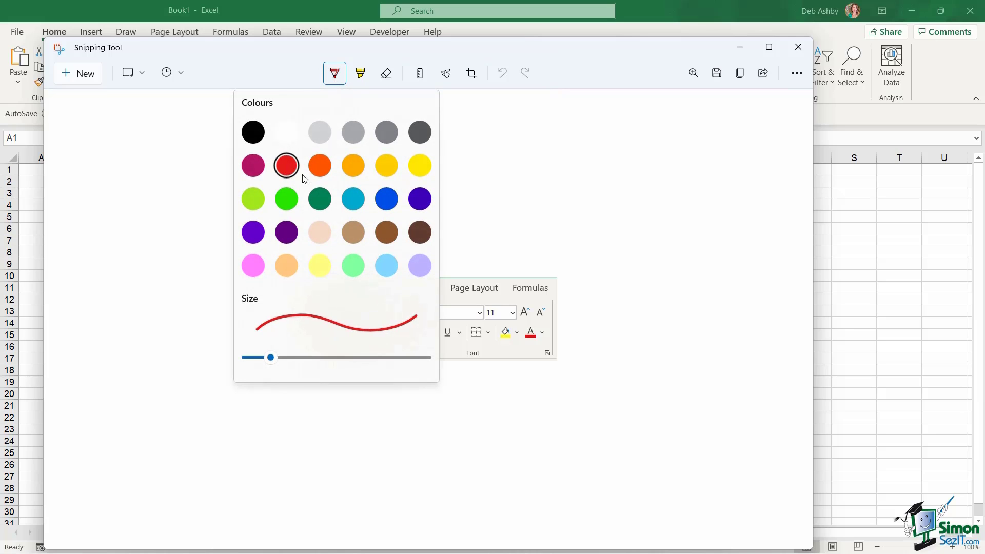
{"action": "left_click", "coordinate": [320, 199]}
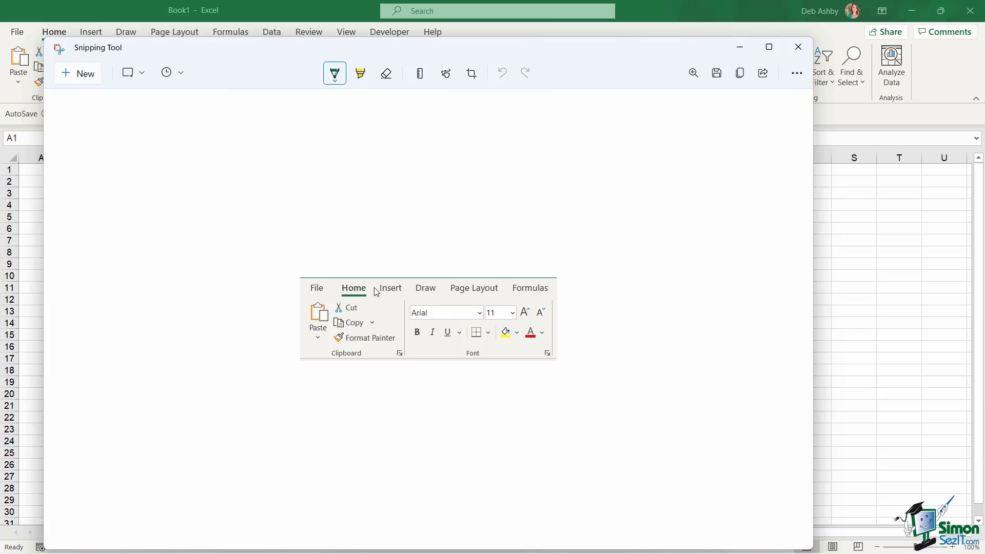
{"action": "mouse_move", "coordinate": [374, 293]}
{"action": "left_mouse_down"}
{"action": "mouse_move", "coordinate": [433, 296]}
{"action": "mouse_move", "coordinate": [410, 299]}
{"action": "left_mouse_up"}
{"action": "left_click", "coordinate": [361, 74]}
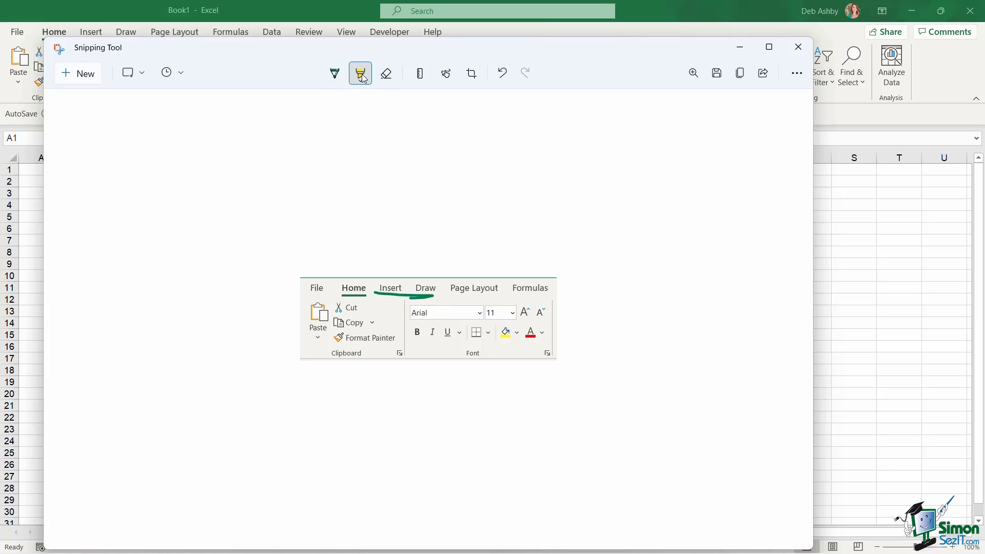
{"action": "left_click", "coordinate": [361, 77]}
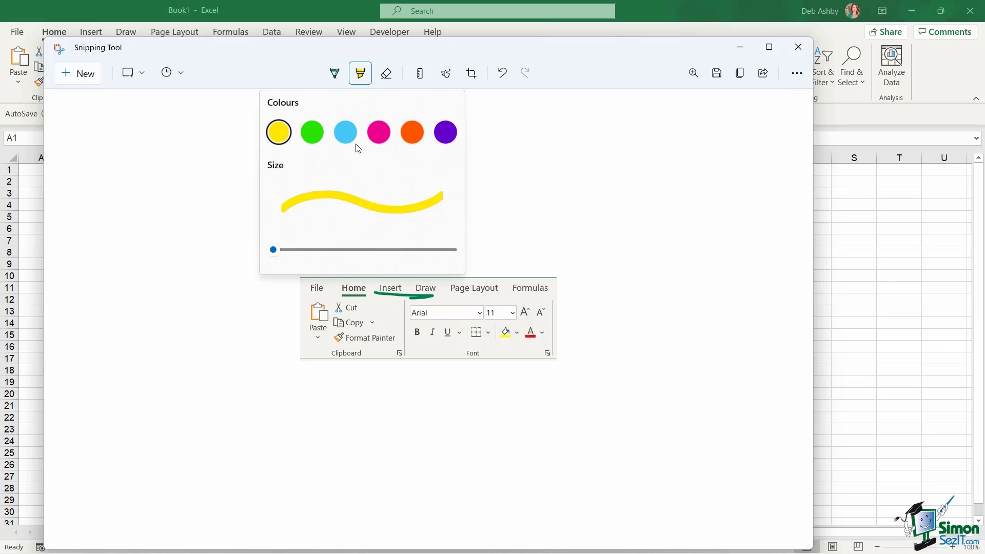
{"action": "left_click", "coordinate": [378, 133]}
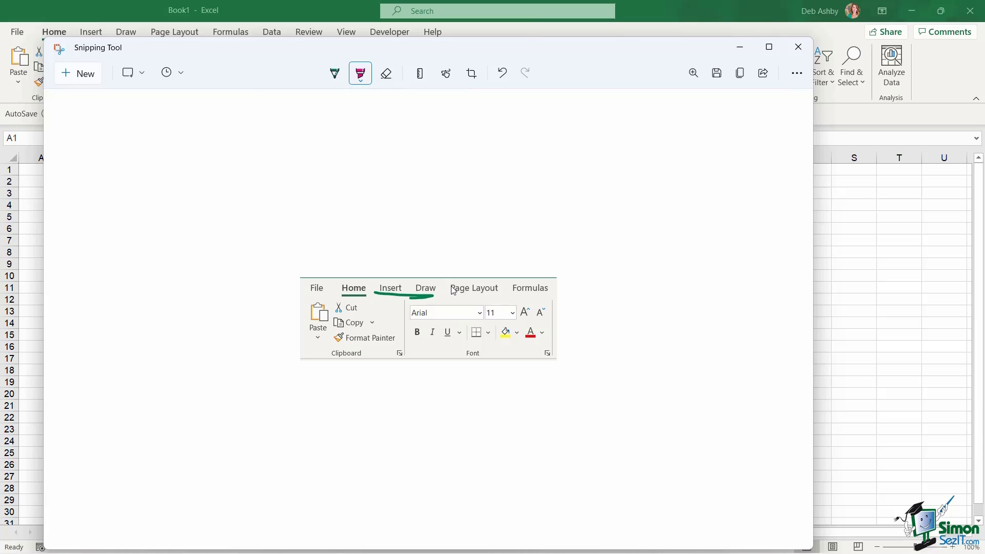
{"action": "left_click_drag", "start_coordinate": [450, 286], "coordinate": [498, 289]}
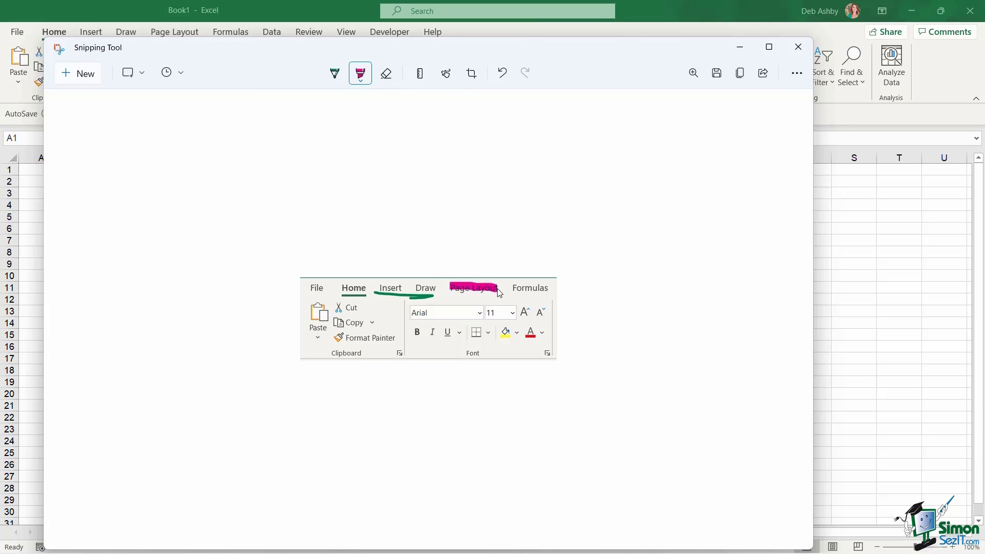
{"action": "left_click", "coordinate": [387, 73]}
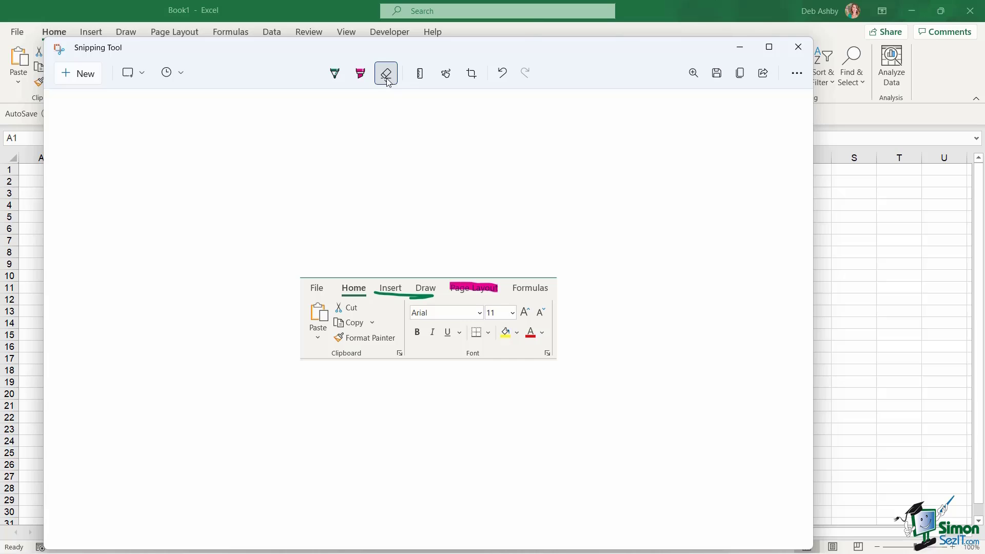
{"action": "left_click", "coordinate": [387, 77]}
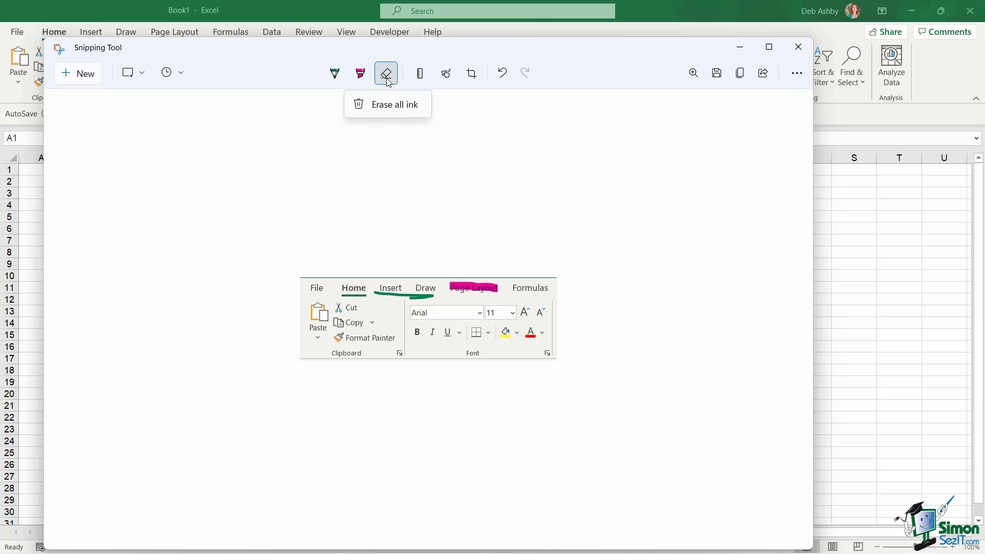
{"action": "left_click", "coordinate": [400, 105]}
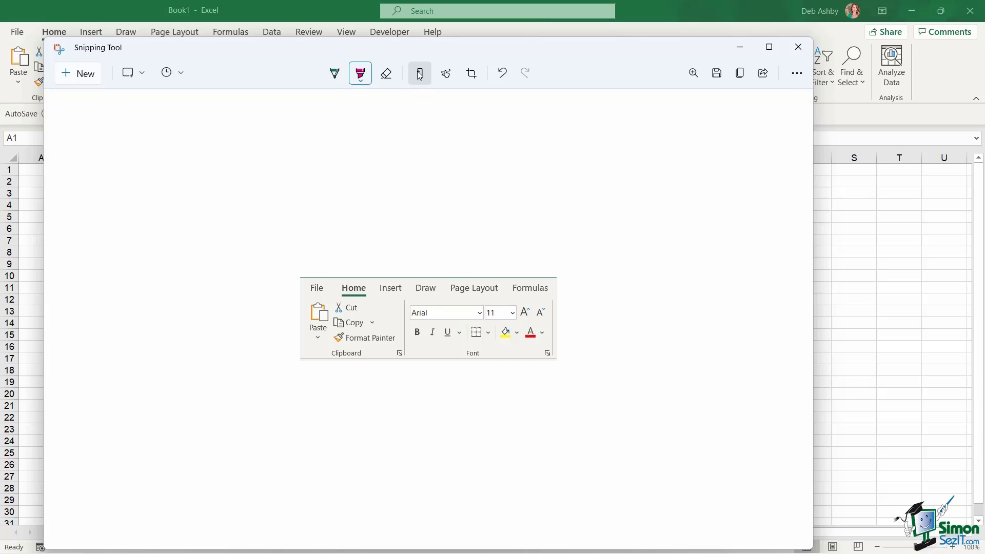
- Crop the snip to the File, Home, Insert tabs and Clipboard group, then copy it
{"action": "left_click", "coordinate": [470, 74]}
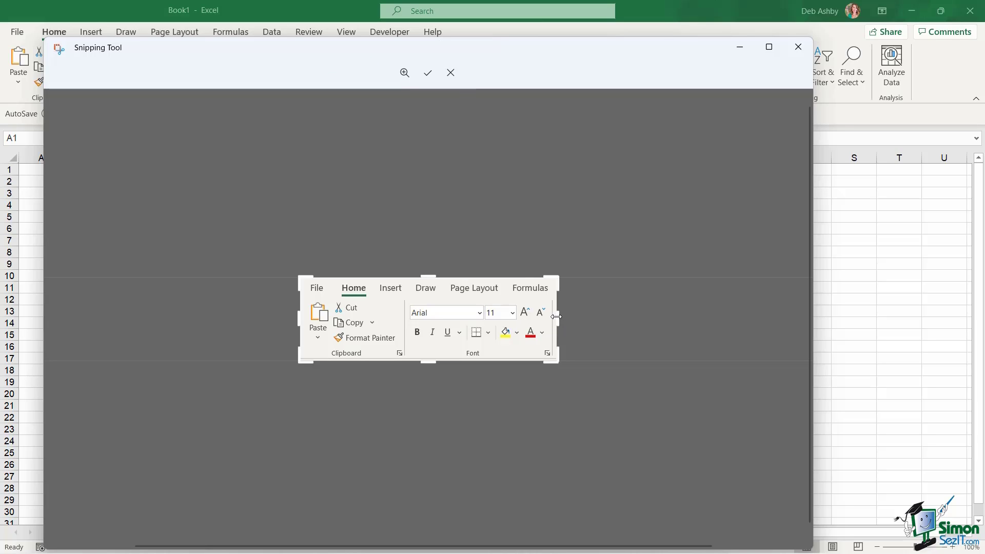
{"action": "left_click_drag", "start_coordinate": [556, 317], "coordinate": [405, 315]}
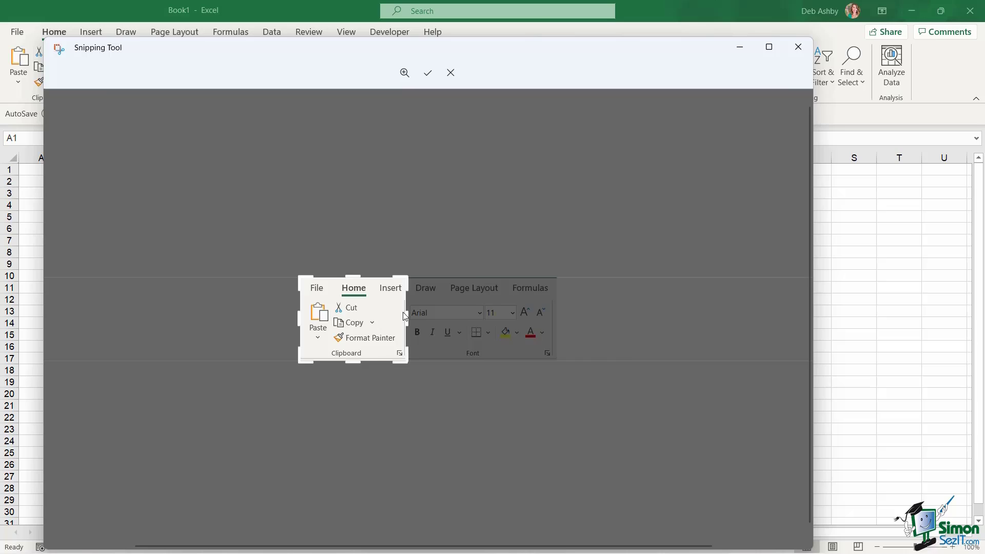
{"action": "left_click", "coordinate": [427, 75]}
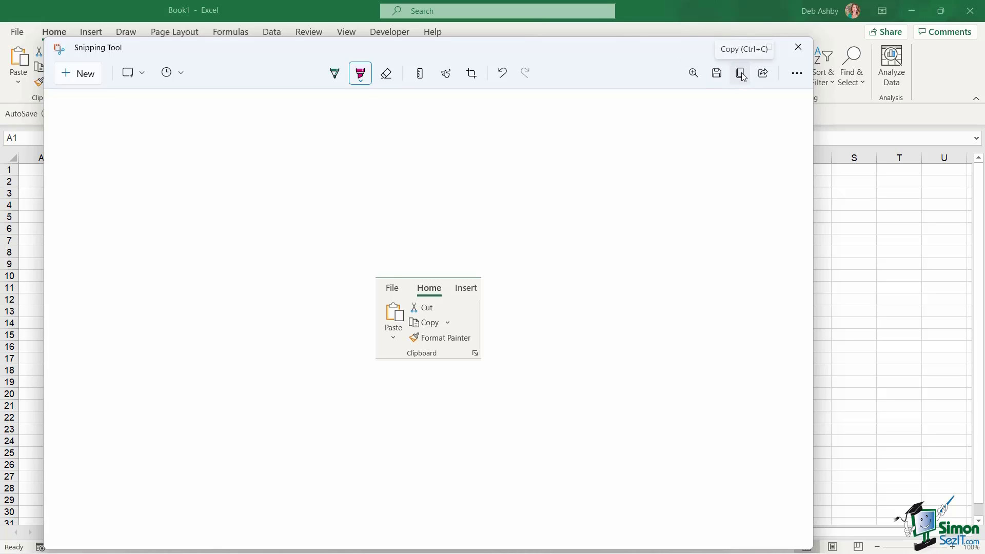
{"action": "left_click", "coordinate": [740, 74]}
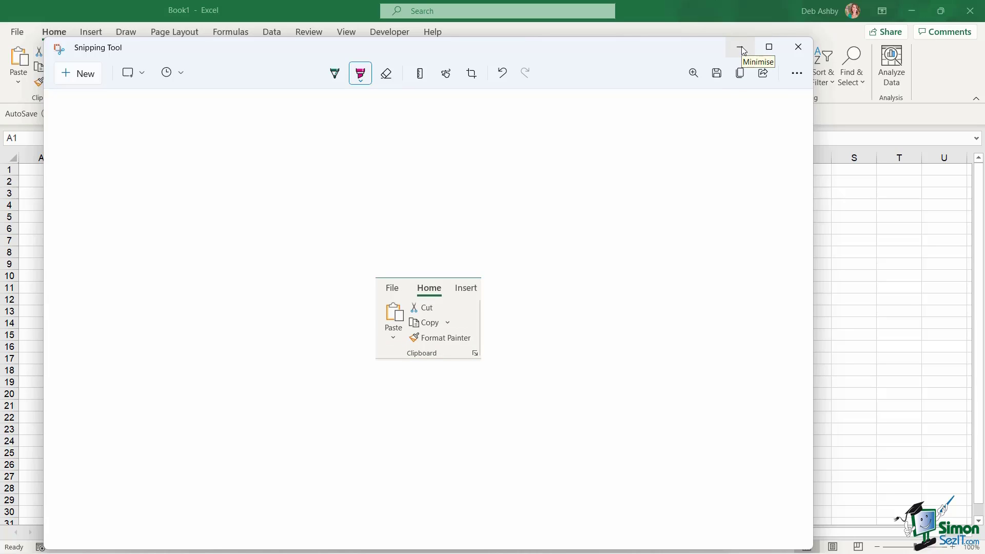
- Paste the cropped snip into a new blank Word document, then minimise Word
{"action": "left_click", "coordinate": [742, 49]}
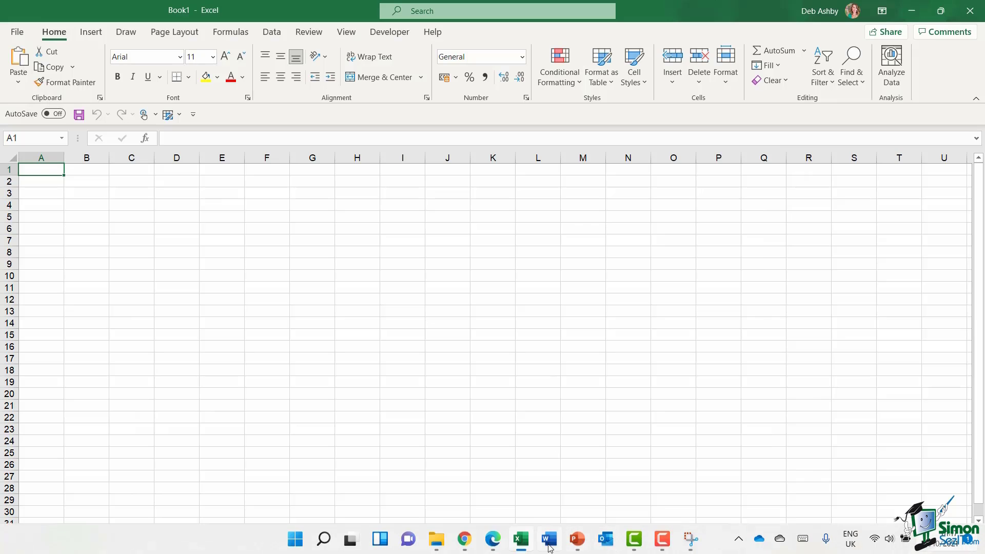
{"action": "left_click", "coordinate": [549, 545]}
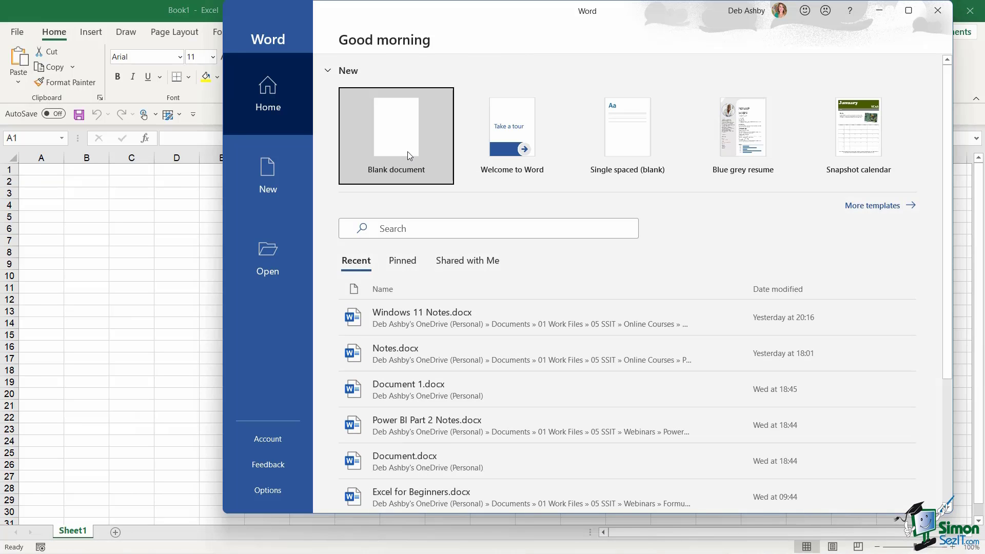
{"action": "left_click", "coordinate": [409, 153]}
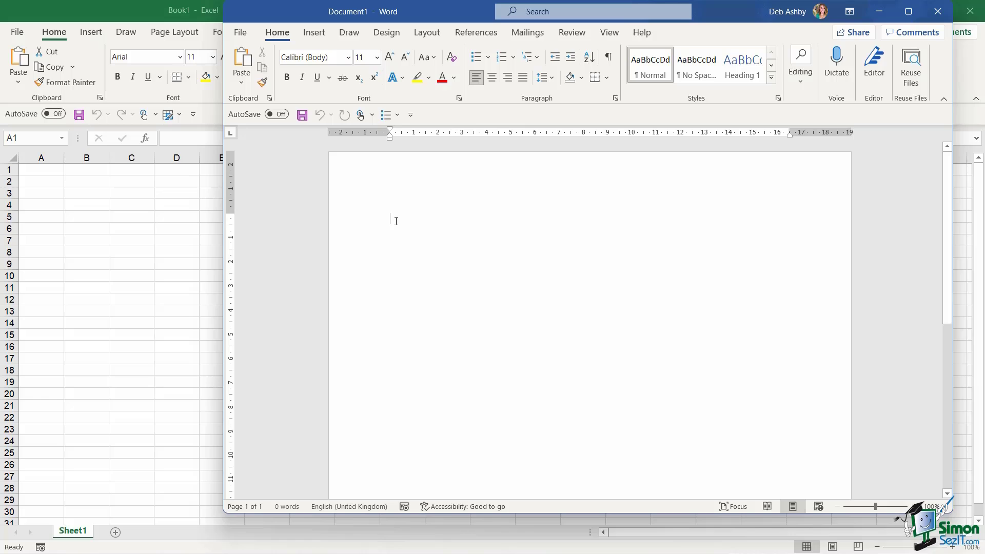
{"action": "key", "text": "ctrl+v"}
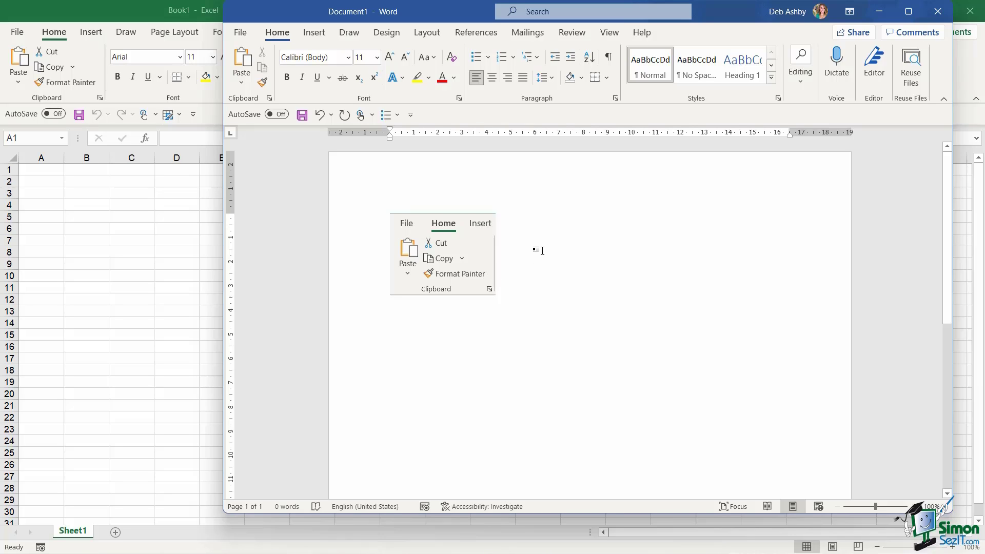
{"action": "left_click", "coordinate": [879, 11]}
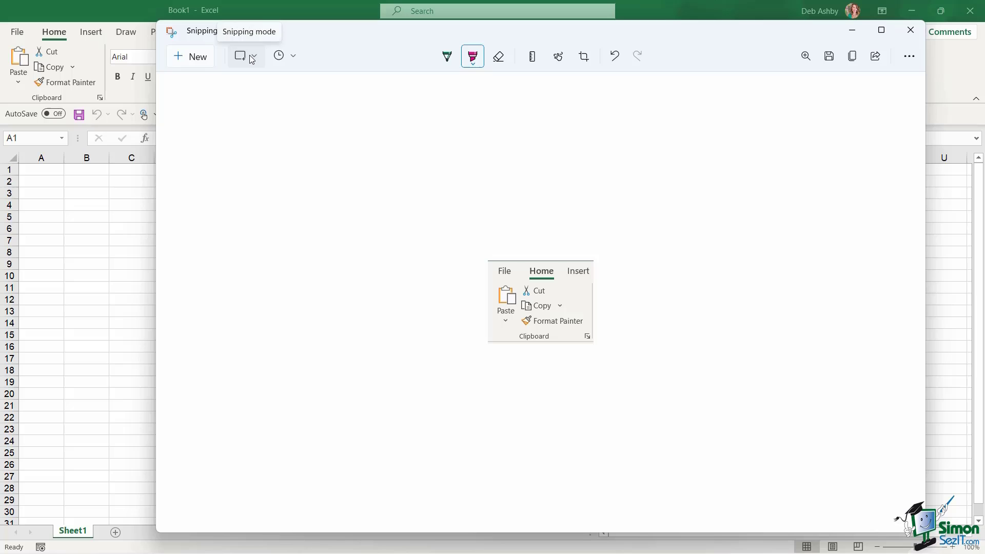
- Check Excel's Merge & Center dropdown, then dismiss it to return to Snipping Tool
{"action": "left_click", "coordinate": [283, 9]}
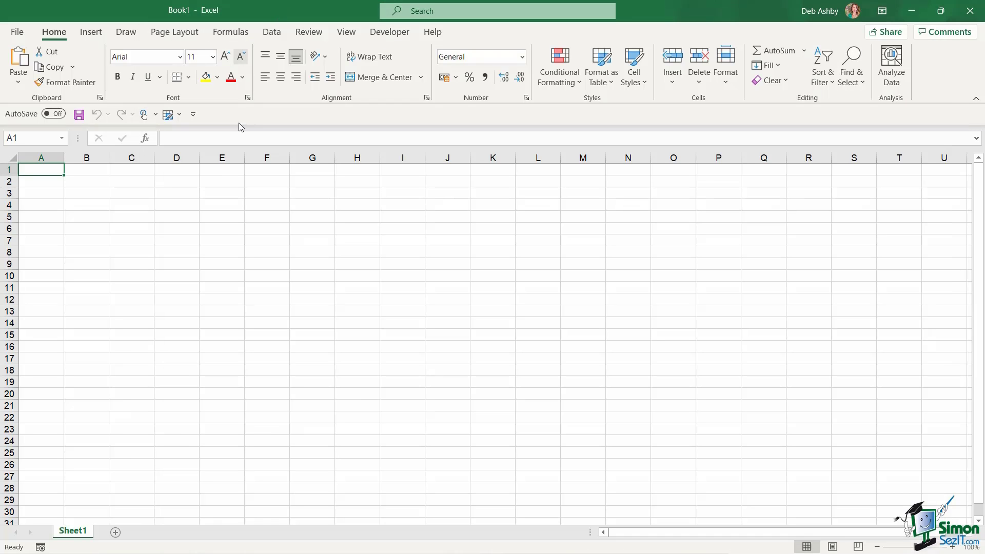
{"action": "left_click", "coordinate": [421, 77]}
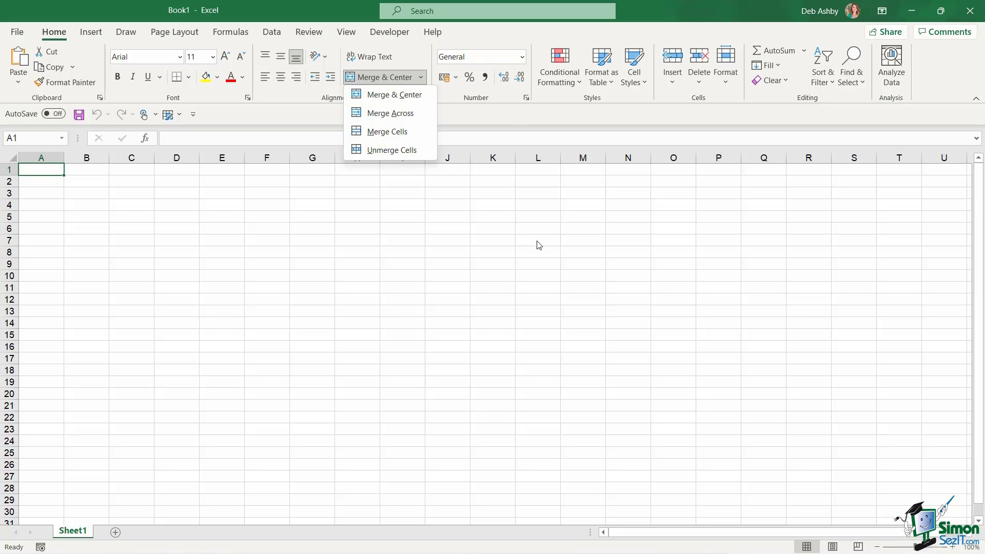
{"action": "key", "text": "Escape"}
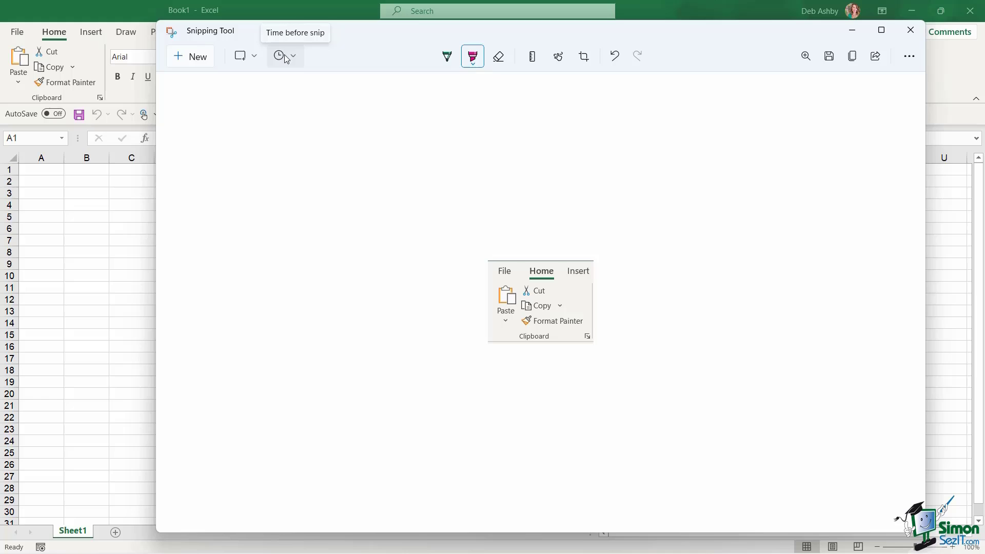
- Set a 5-second snip delay and capture the open Merge & Center options list
{"action": "left_click", "coordinate": [293, 55]}
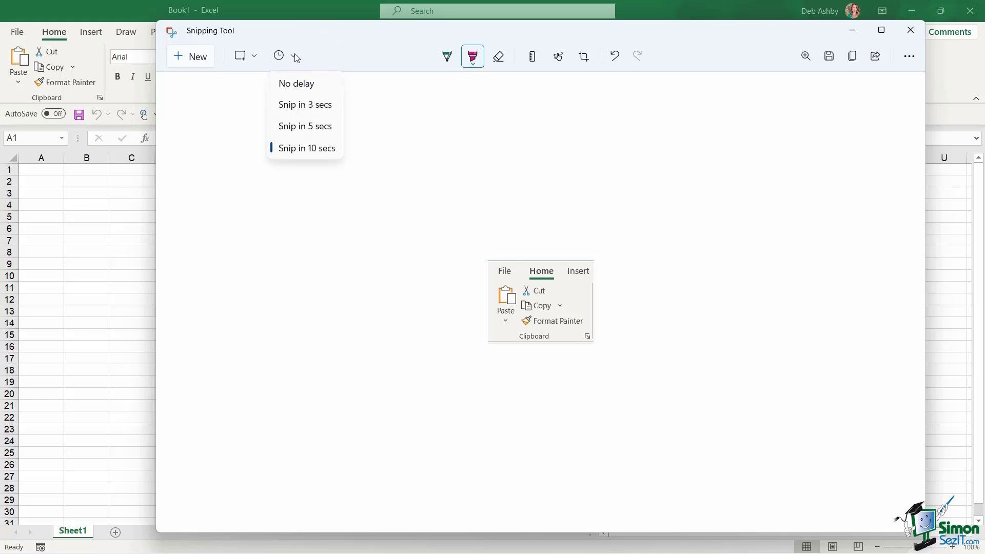
{"action": "left_click", "coordinate": [304, 126]}
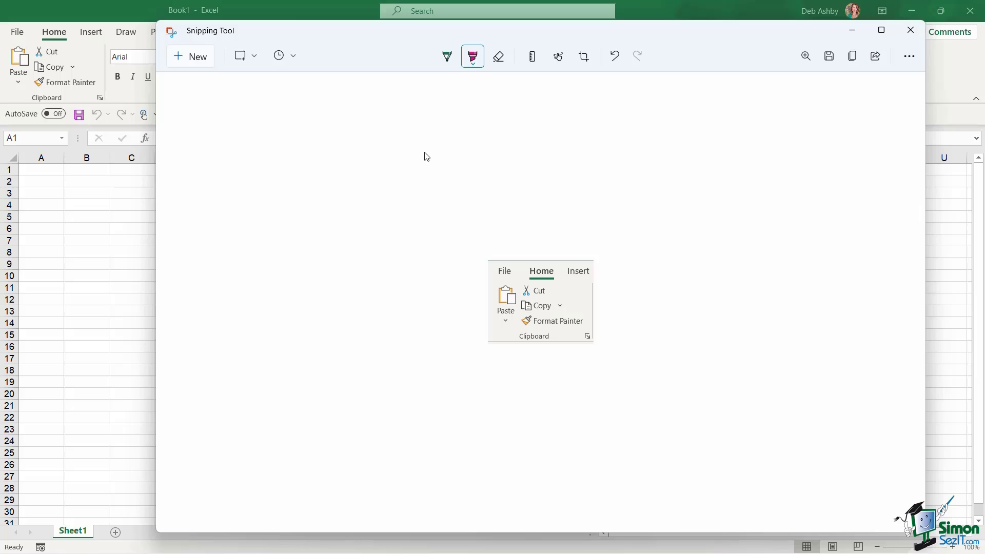
{"action": "left_click", "coordinate": [192, 60]}
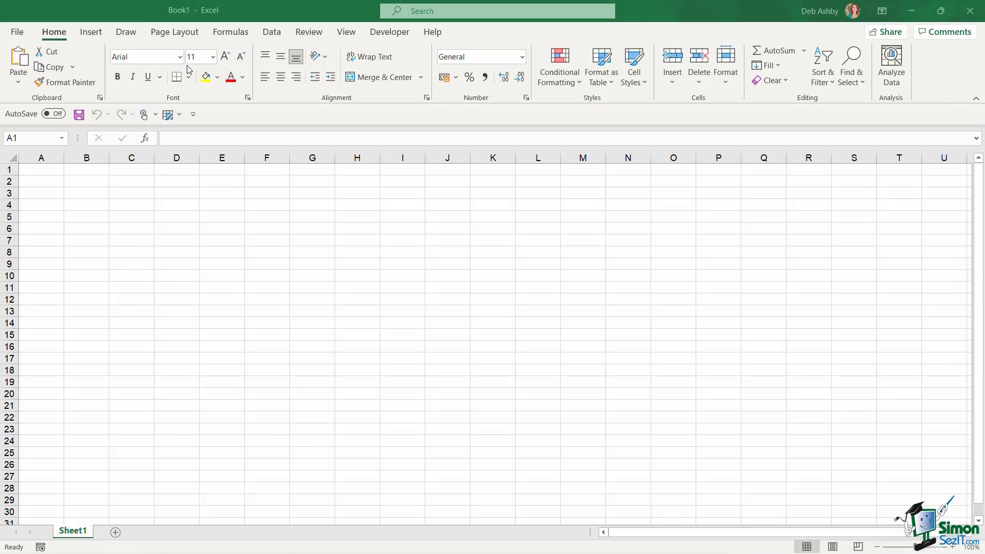
{"action": "left_click", "coordinate": [420, 78]}
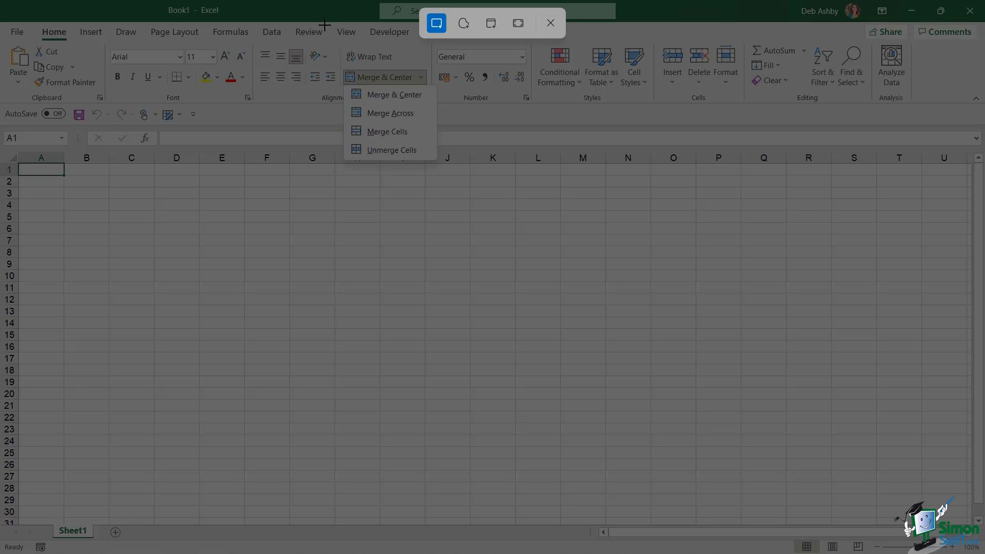
{"action": "left_click_drag", "start_coordinate": [325, 25], "coordinate": [473, 187]}
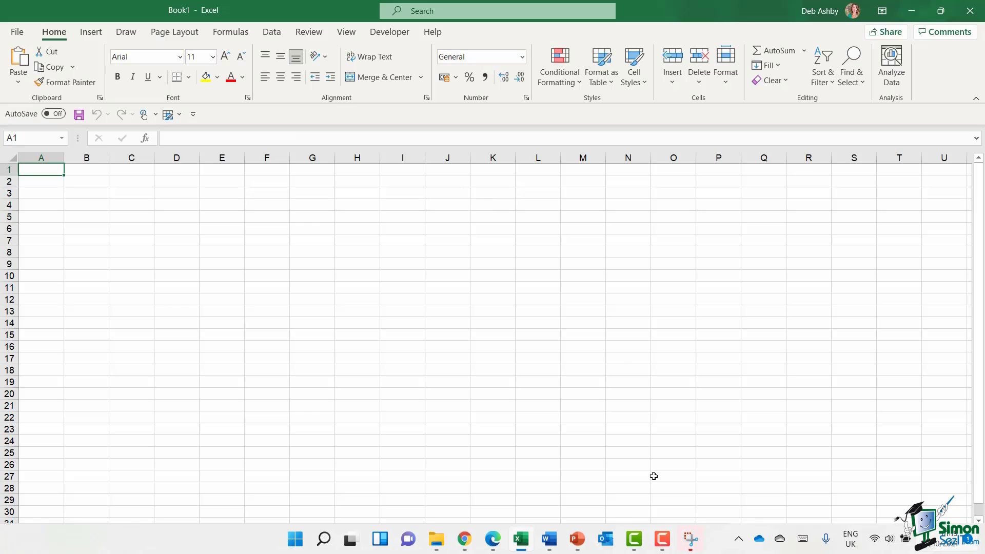
- Switch Snipping Tool to Full-screen mode and take a new snip of the Excel screen
{"action": "left_click", "coordinate": [691, 539]}
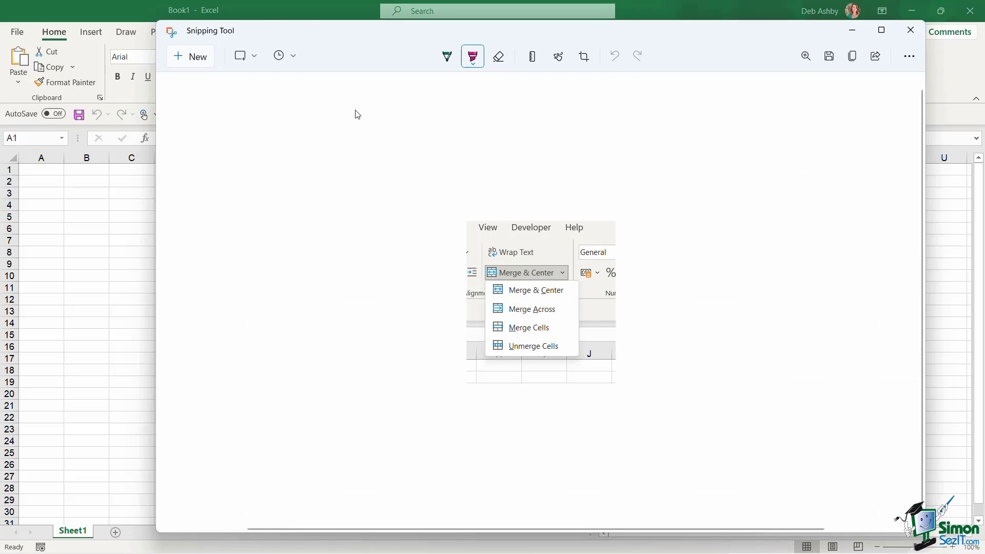
{"action": "left_click", "coordinate": [253, 58]}
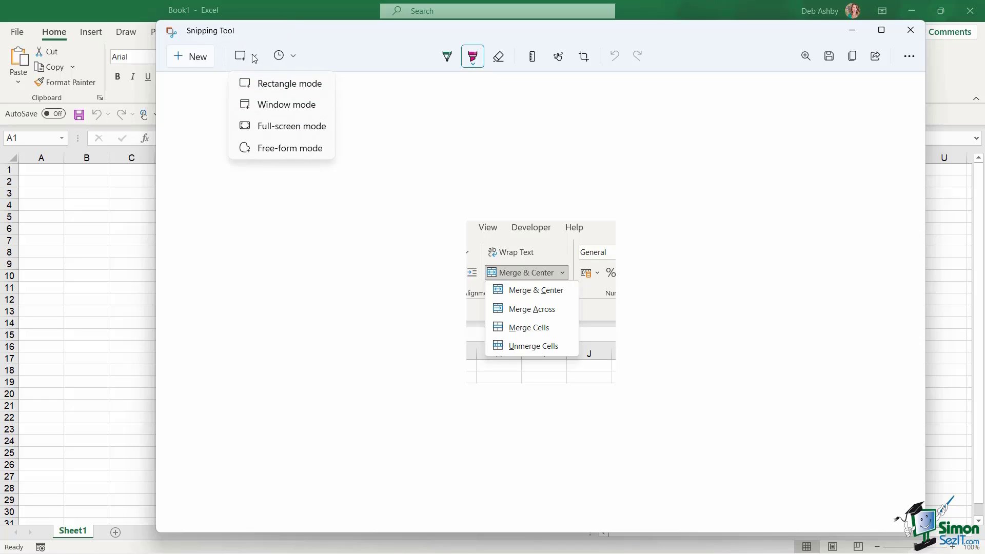
{"action": "left_click", "coordinate": [313, 133]}
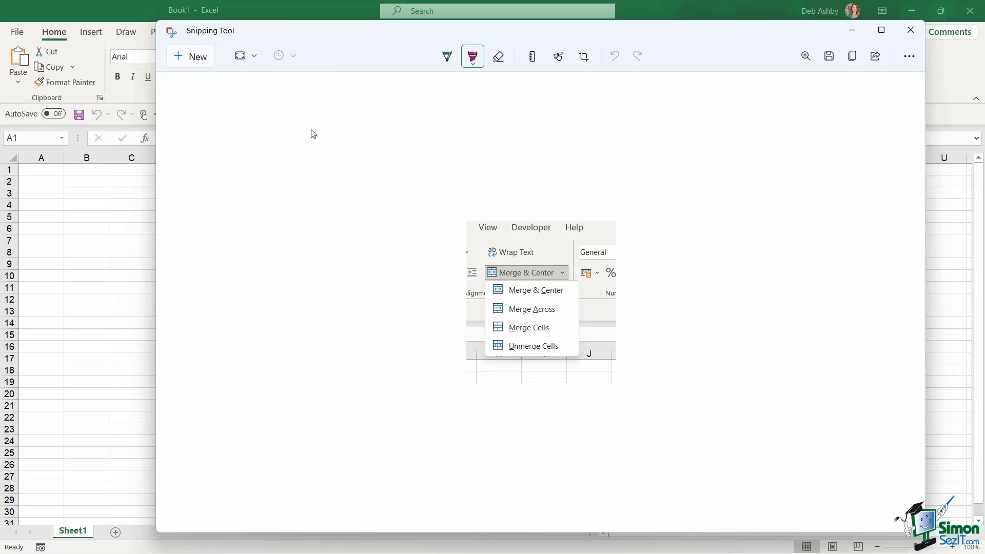
{"action": "left_click", "coordinate": [198, 60]}
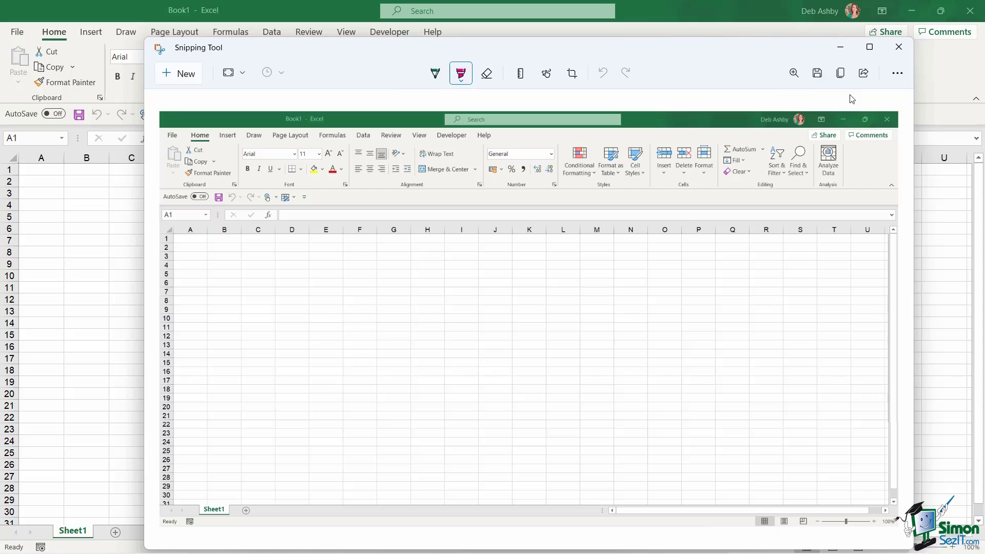
- Review Snipping Tool's Settings from the '...' menu, then minimise the window
{"action": "left_click", "coordinate": [897, 75]}
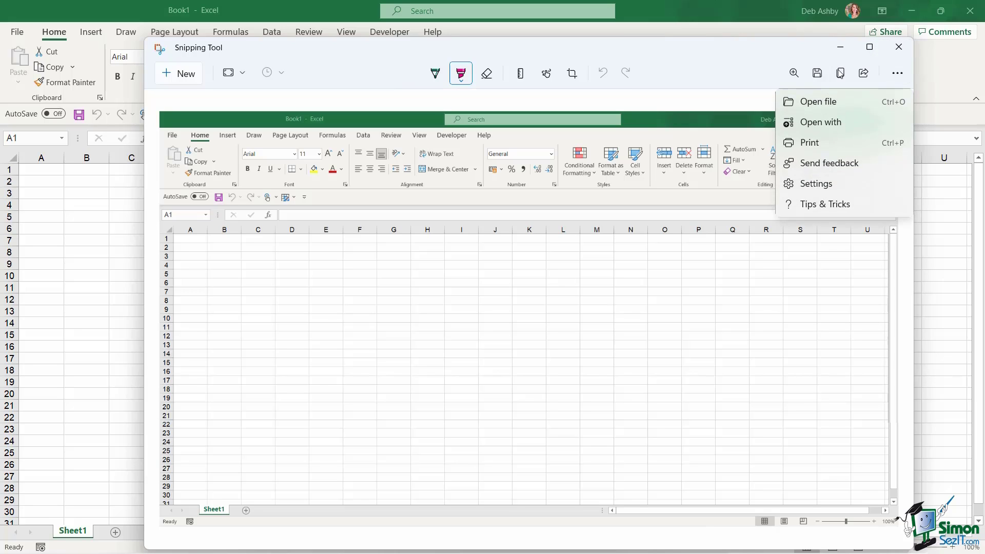
{"action": "left_click", "coordinate": [816, 184]}
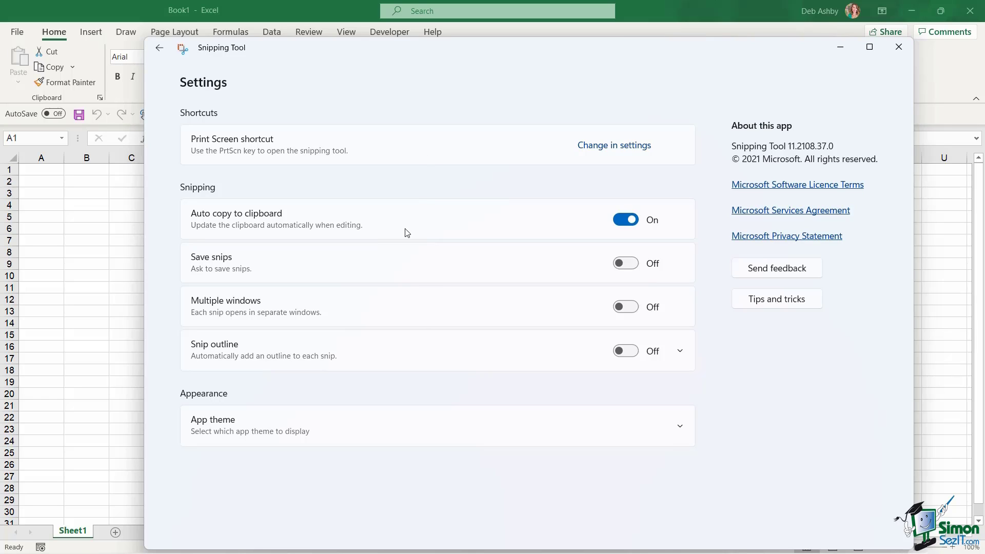
{"action": "left_click", "coordinate": [160, 48]}
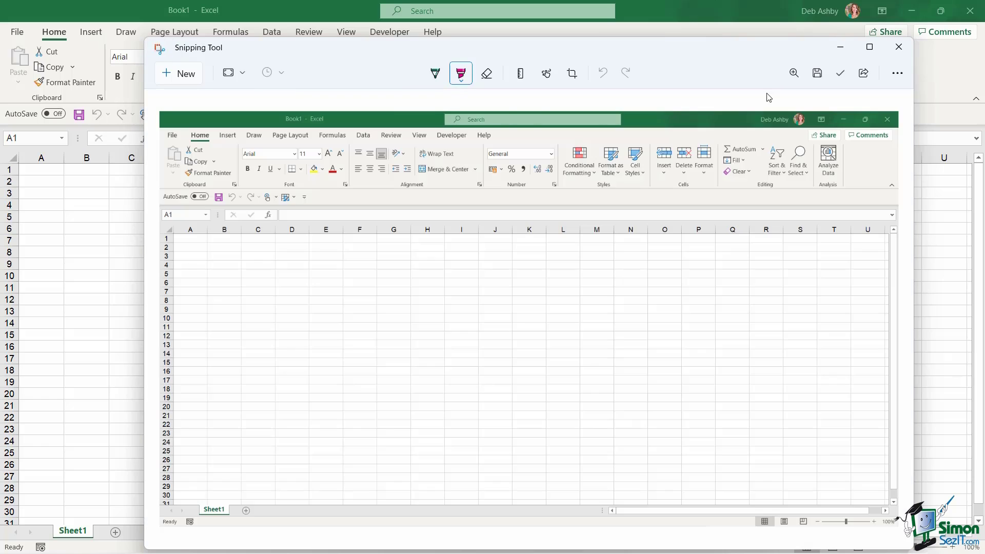
{"action": "left_click", "coordinate": [840, 51]}
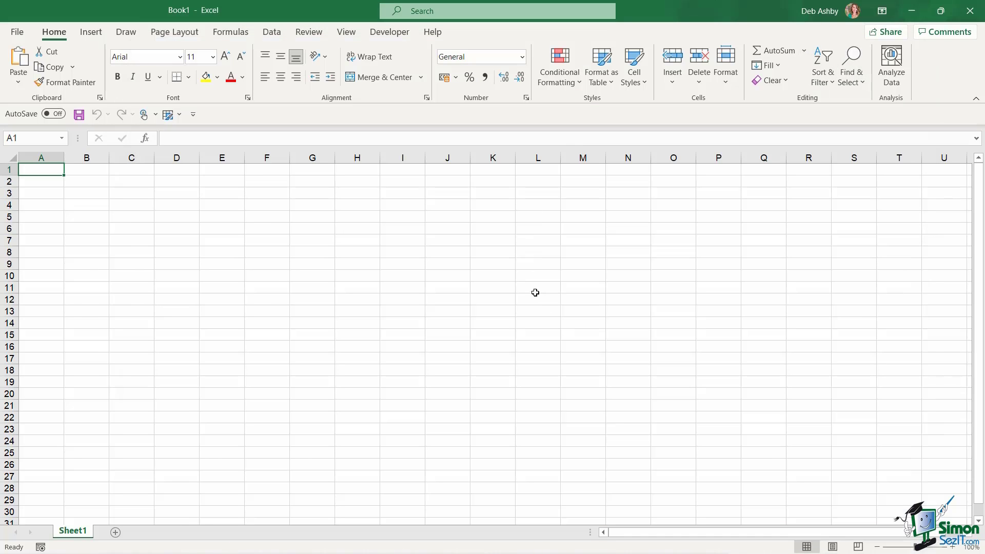